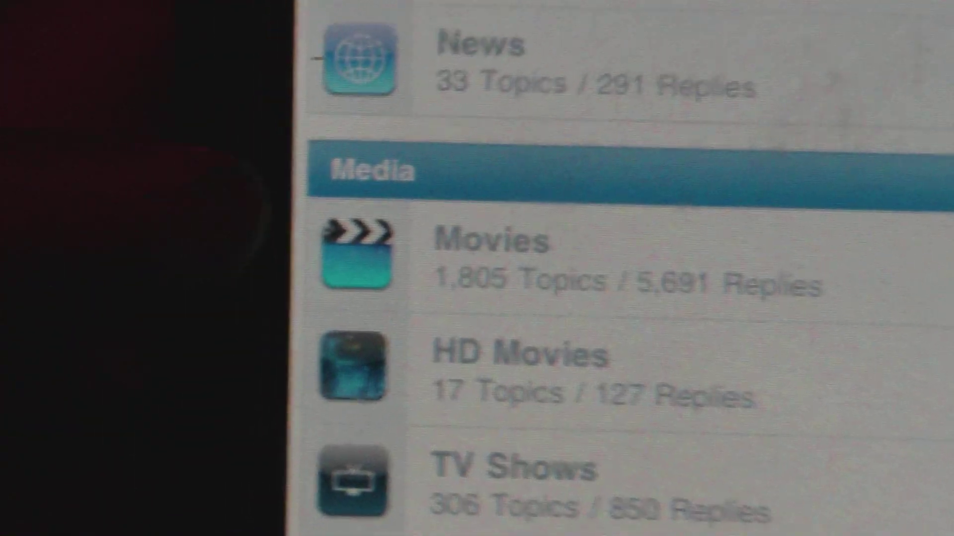
pyautogui.scroll(-2, 477, 298)
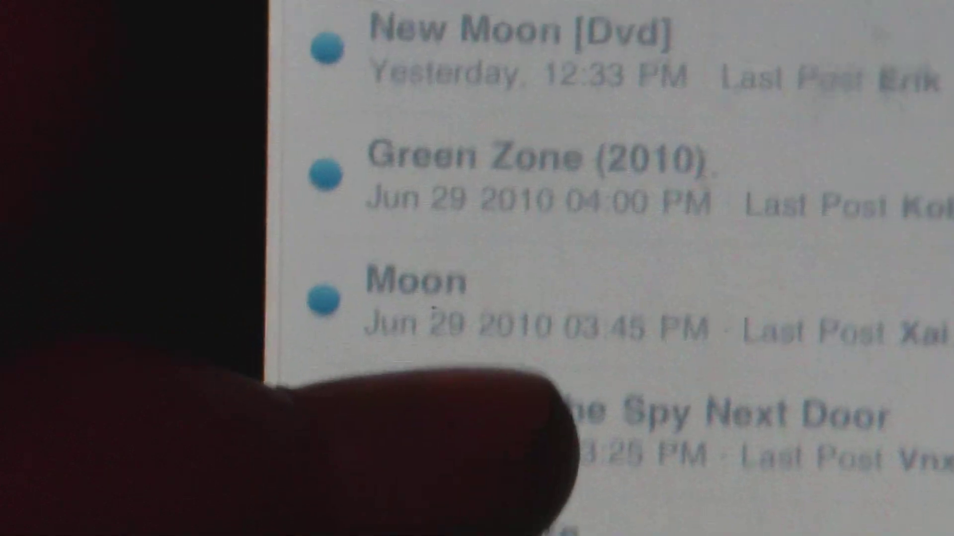
pyautogui.scroll(-3, 477, 298)
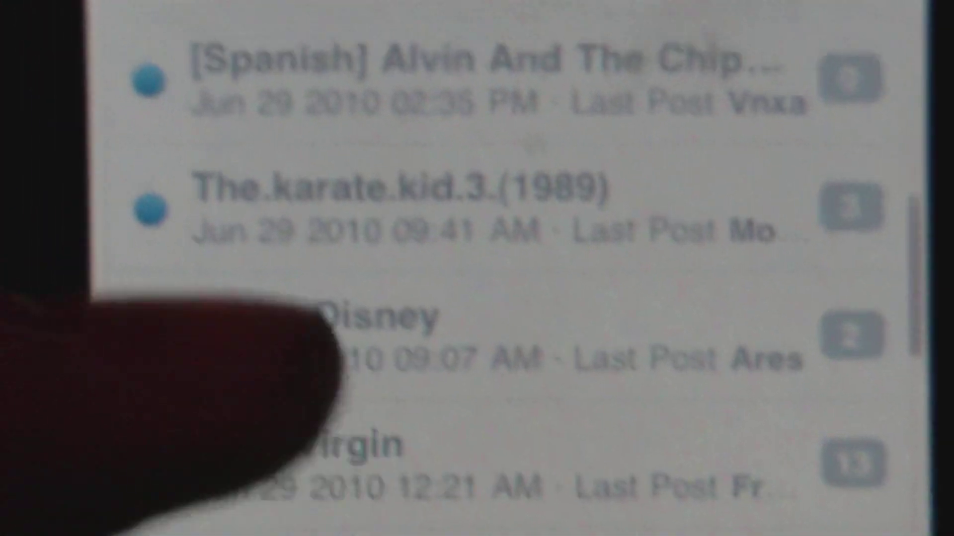
pyautogui.scroll(-3, 477, 298)
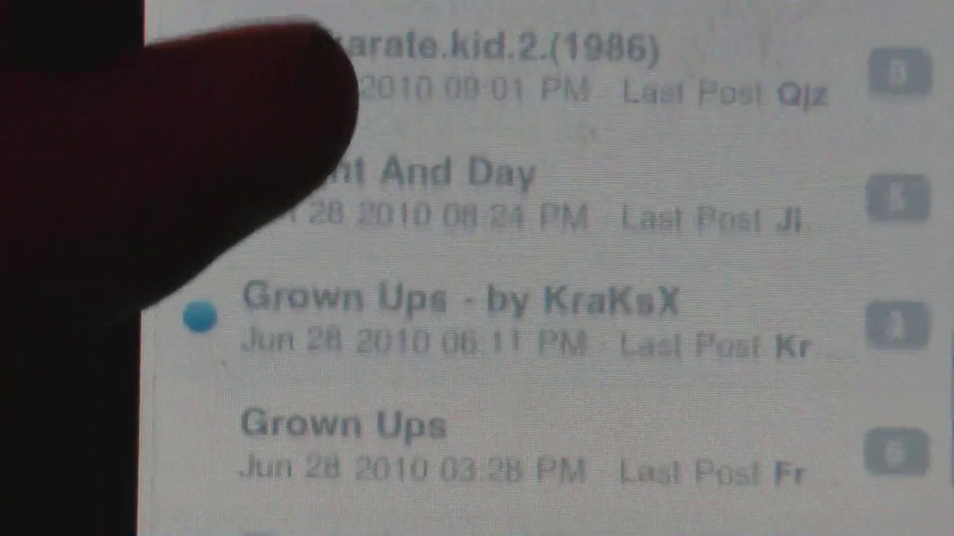
pyautogui.scroll(-1, 477, 299)
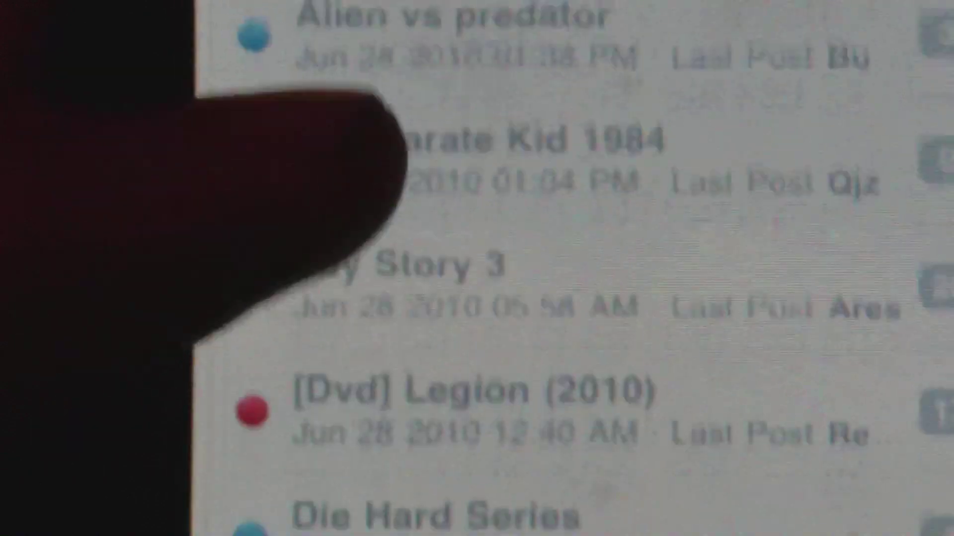
pyautogui.scroll(2, 477, 298)
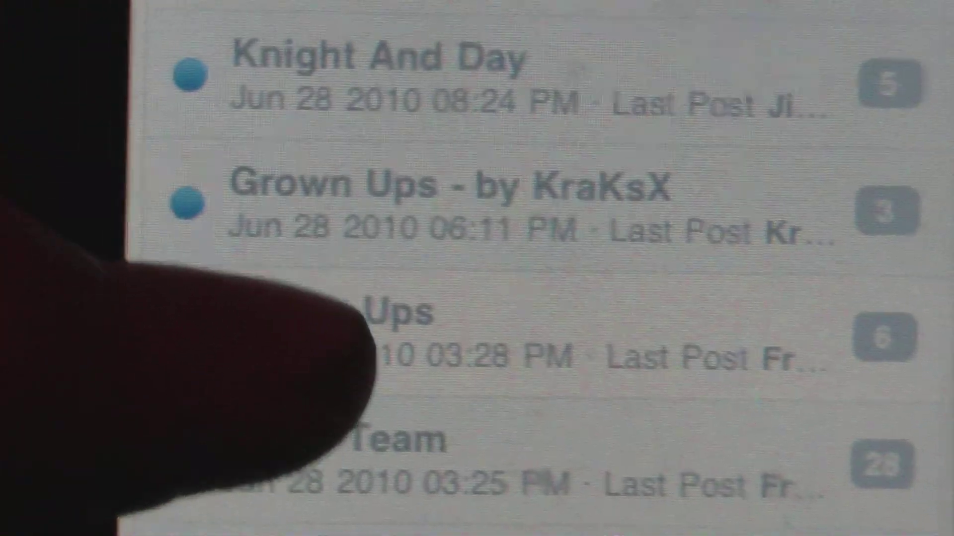
# - Open the Grown Ups movie thread from the Movies forum's topic list
pyautogui.click(357, 328)
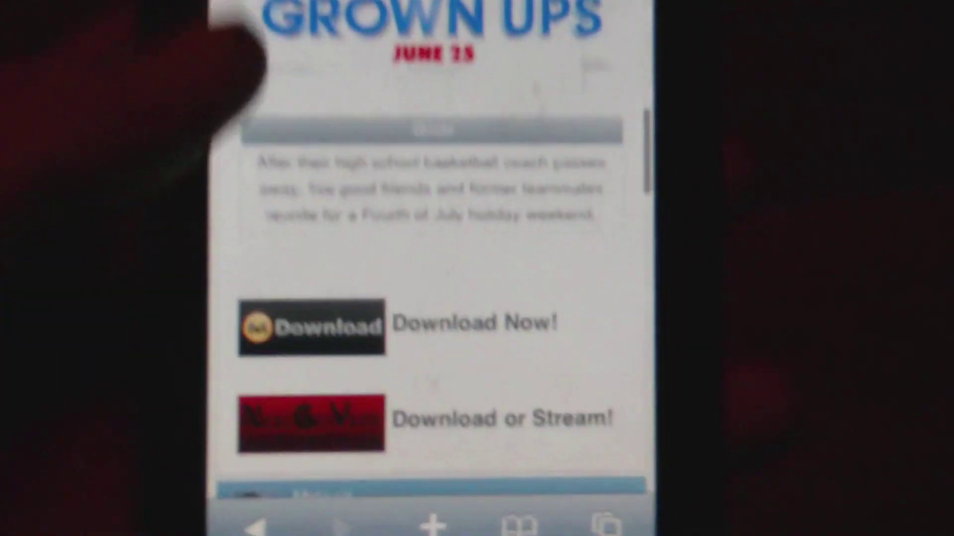
pyautogui.scroll(-3, 426, 299)
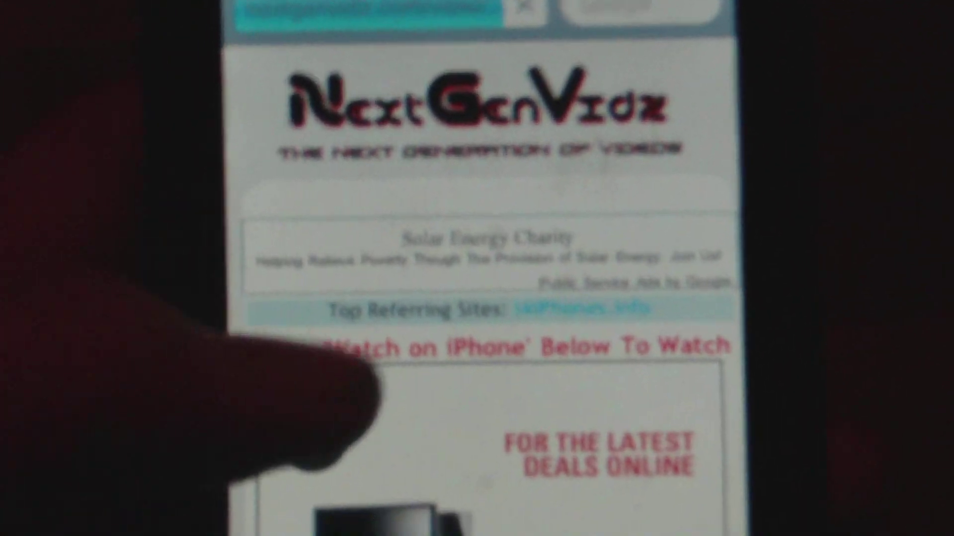
pyautogui.moveTo(320, 343); pyautogui.dragTo(313, 149)
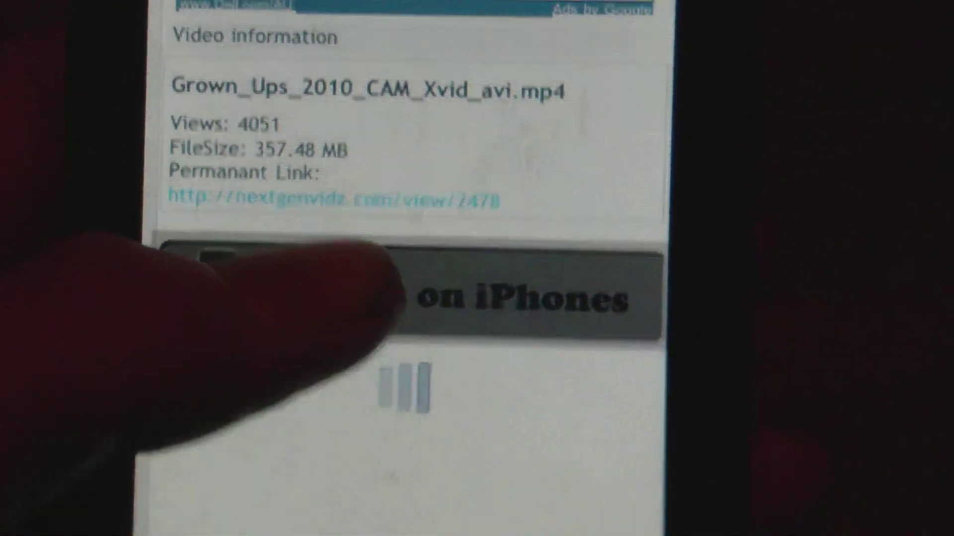
# - Open the download and play options for Grown_Ups_2010_CAM_Xvid_avi.mp4 on NextGenVidz
pyautogui.click(321, 295)
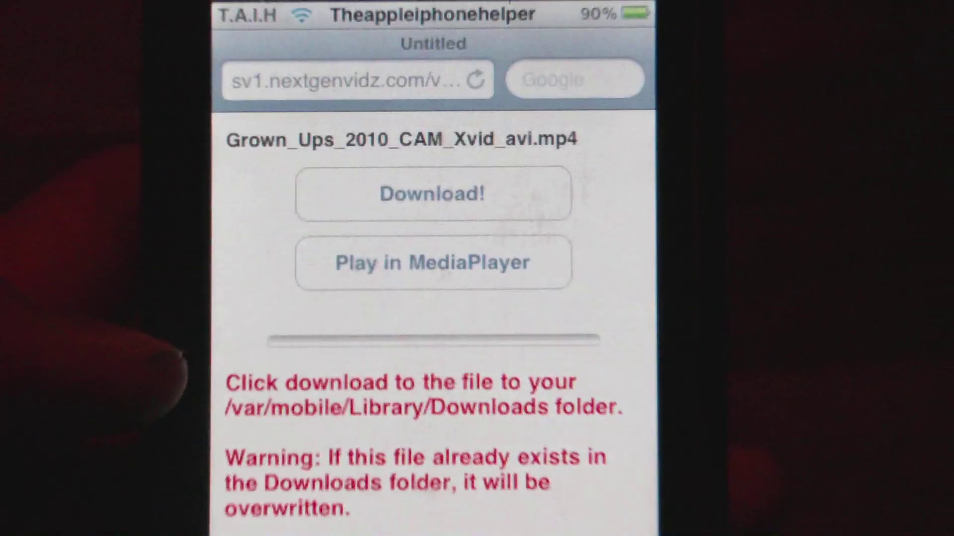